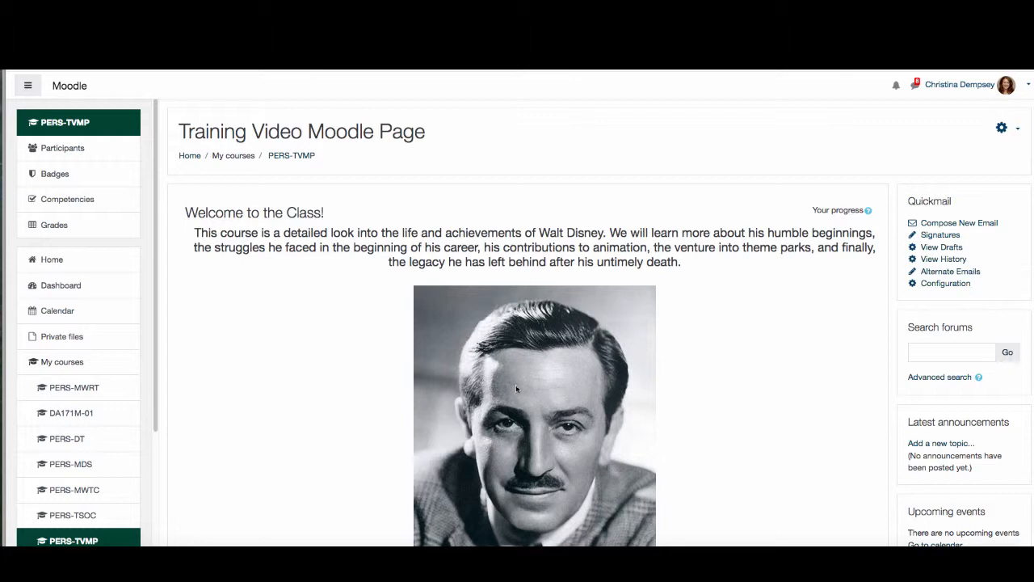
Step: Open the course's gradebook setup, set the top-level category's aggregation to Weighted mean of grades, and save
left_click(999, 132)
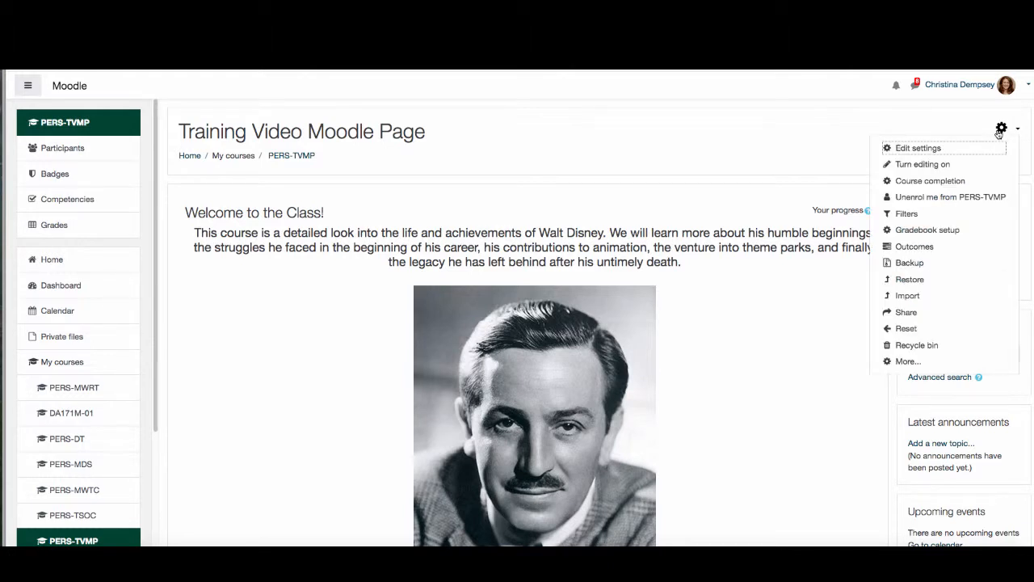
left_click(935, 232)
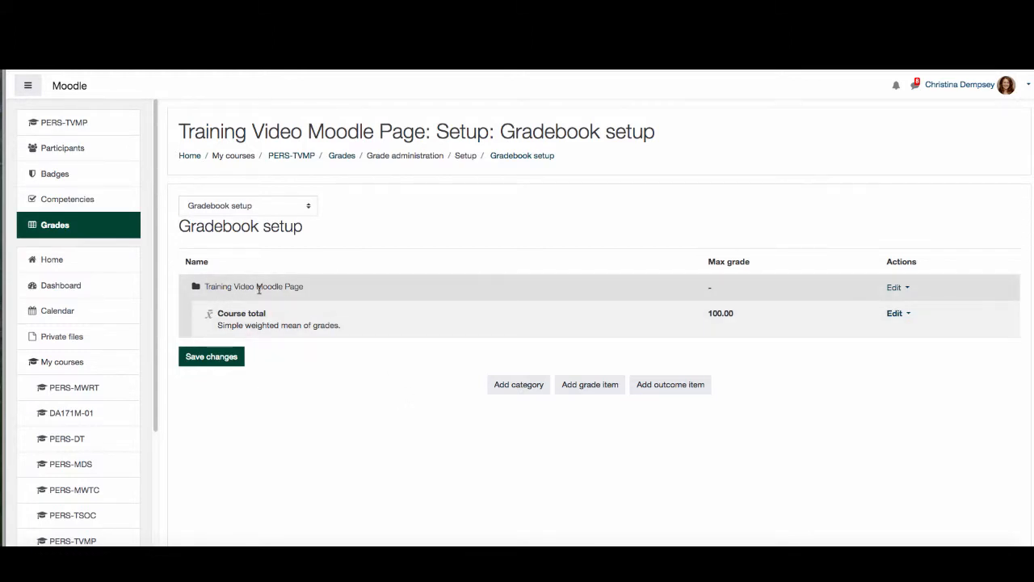
left_click(901, 288)
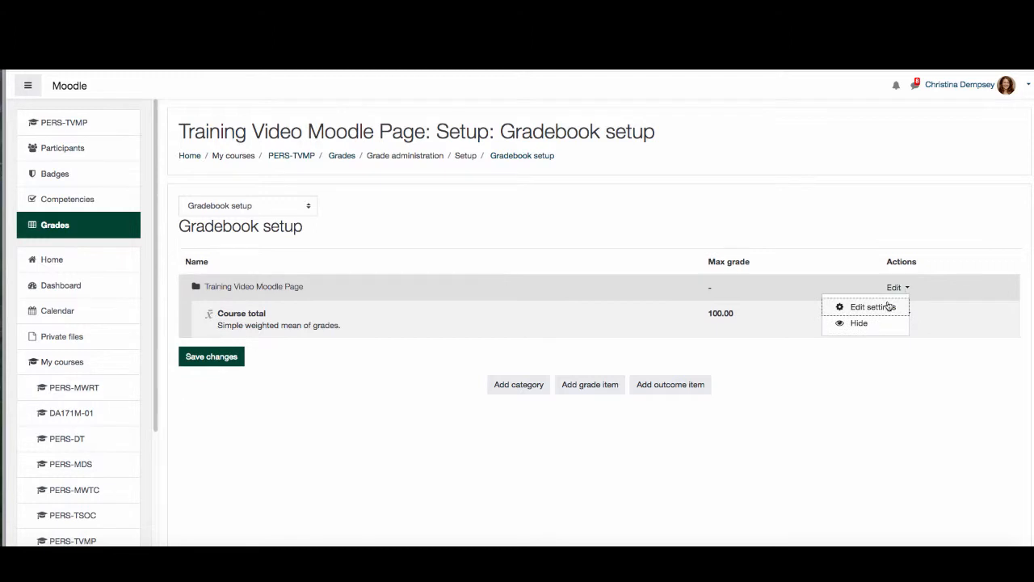
left_click(892, 305)
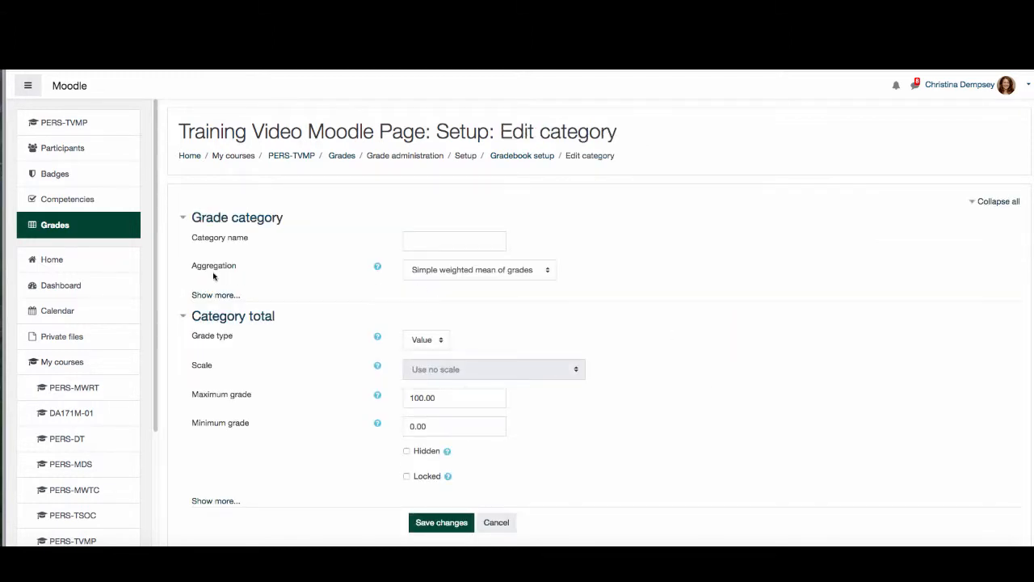
left_click(421, 278)
left_click(428, 256)
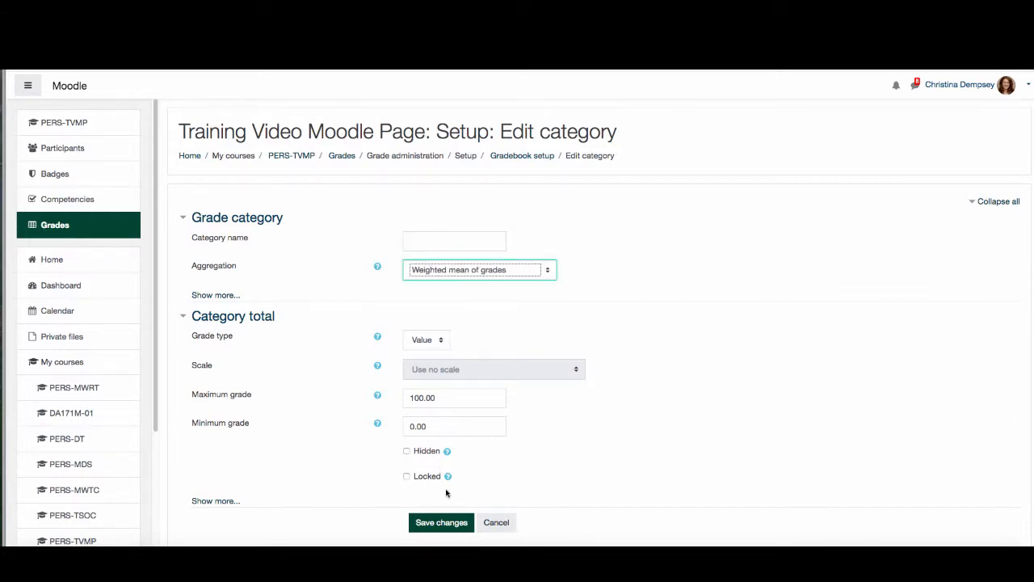
left_click(441, 517)
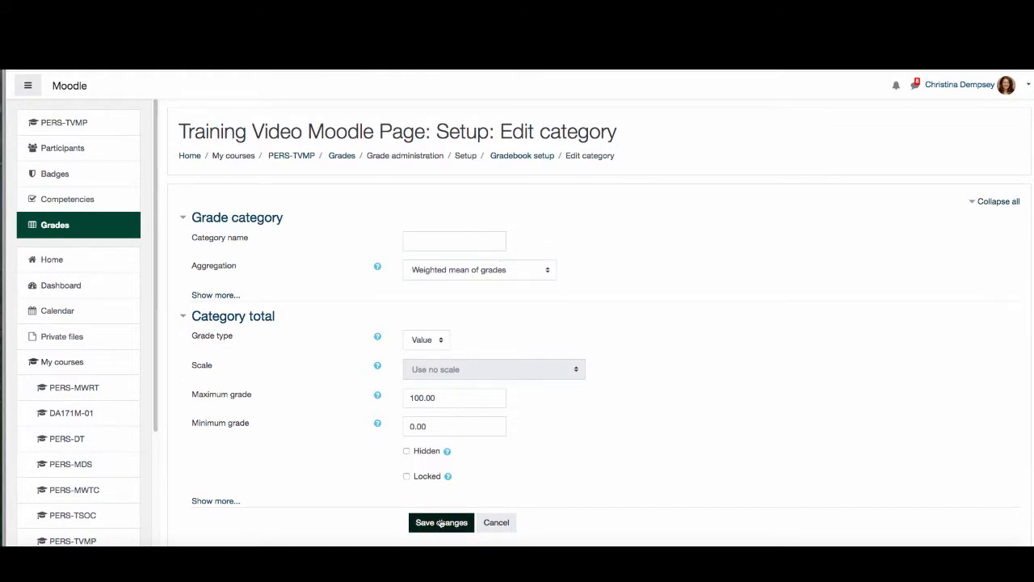
left_click(441, 523)
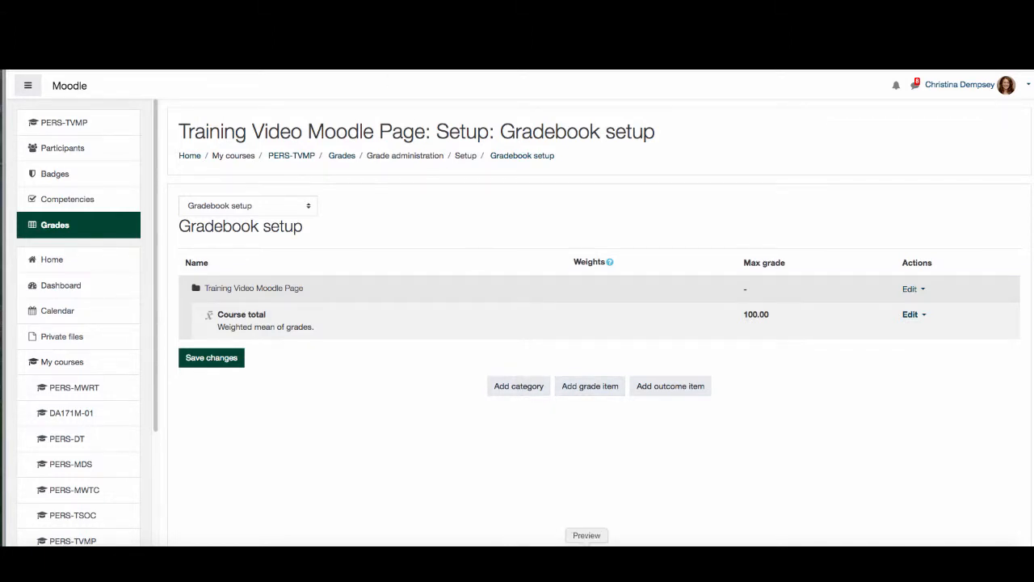
Step: Consult the syllabus grading table in Preview, return to the gradebook setup, and add a grade category named Participation
left_click(587, 562)
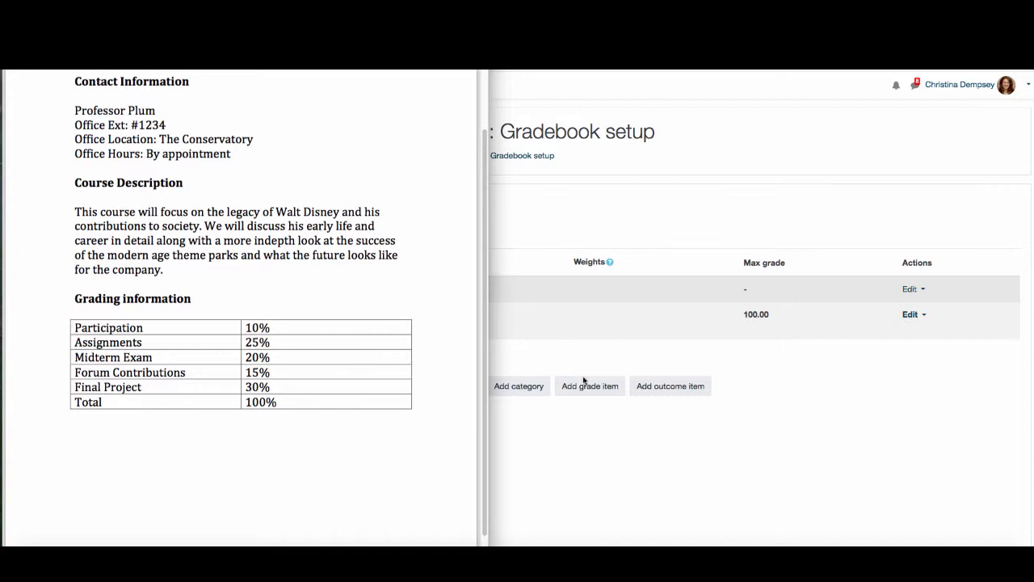
left_click(520, 425)
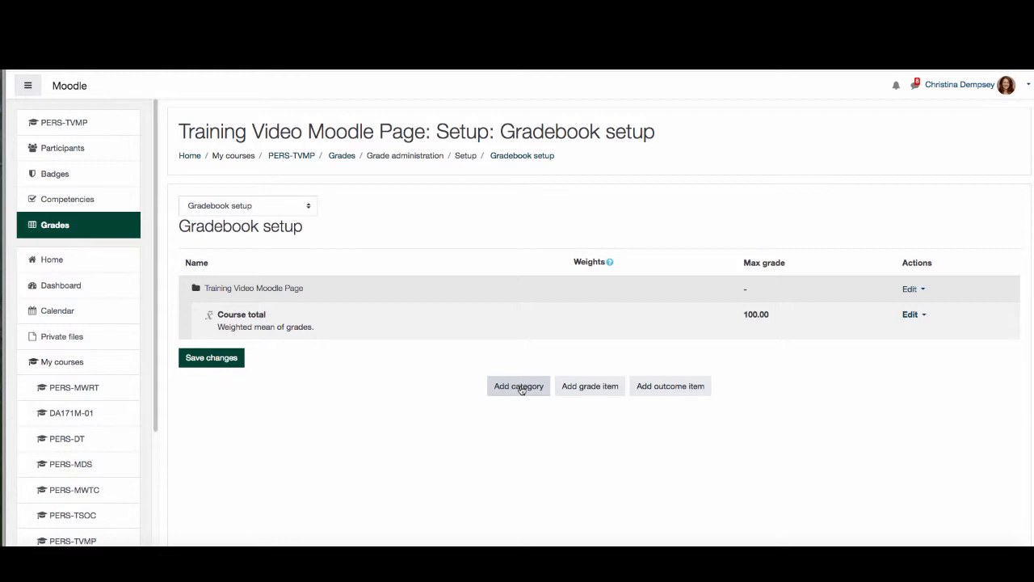
left_click(521, 388)
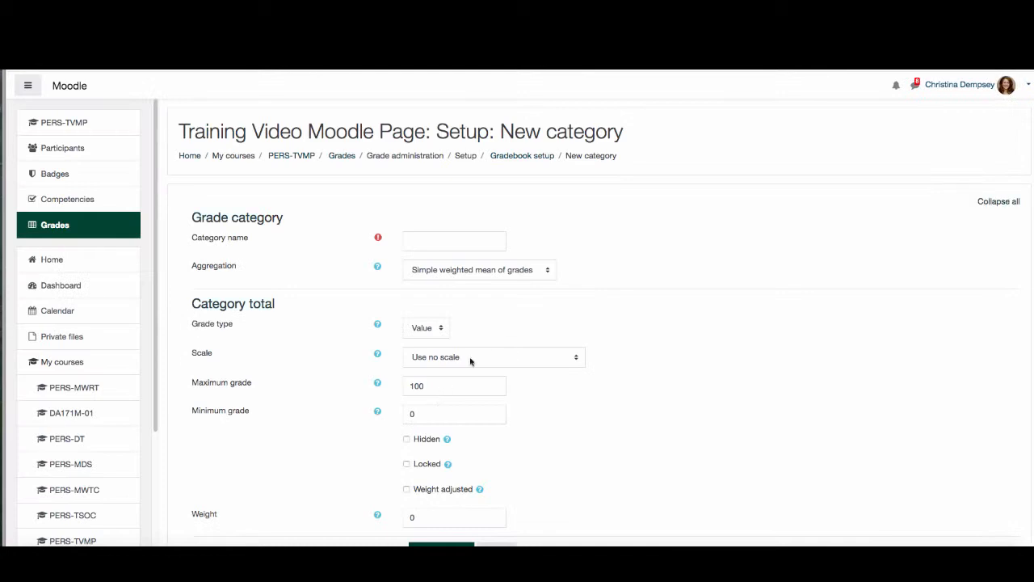
left_click(441, 240)
type("Pa")
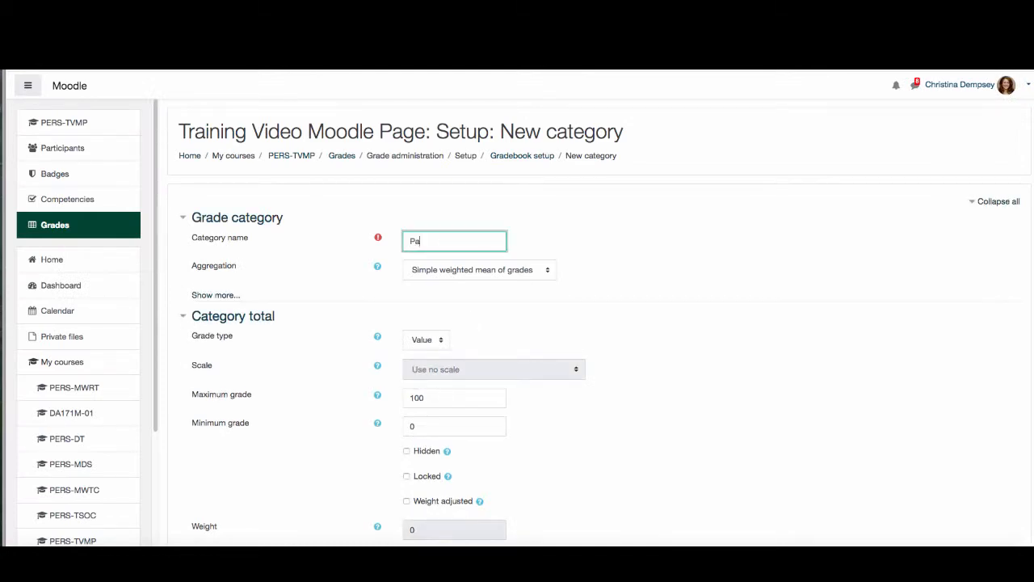
type("rticipation")
scroll(457, 416, "down", 3)
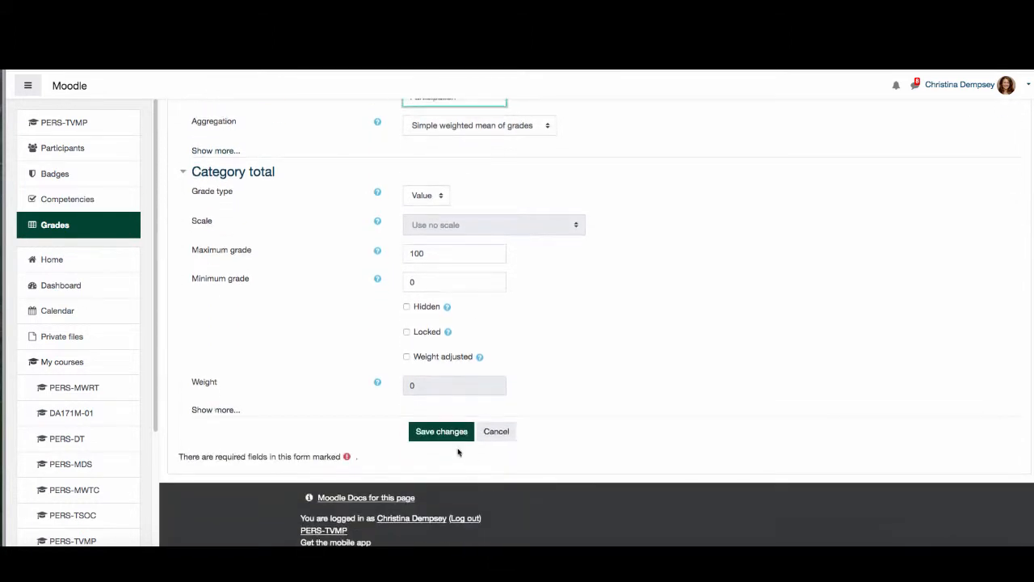
left_click(442, 430)
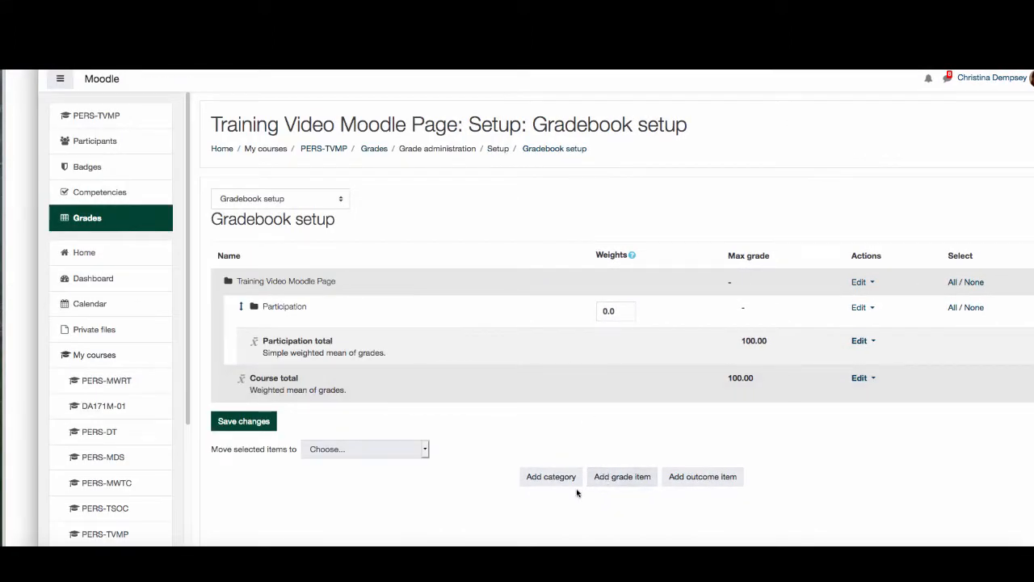
Step: Add another grade category named Assignments with the default aggregation and save it
left_click(552, 479)
left_click(443, 233)
type("A")
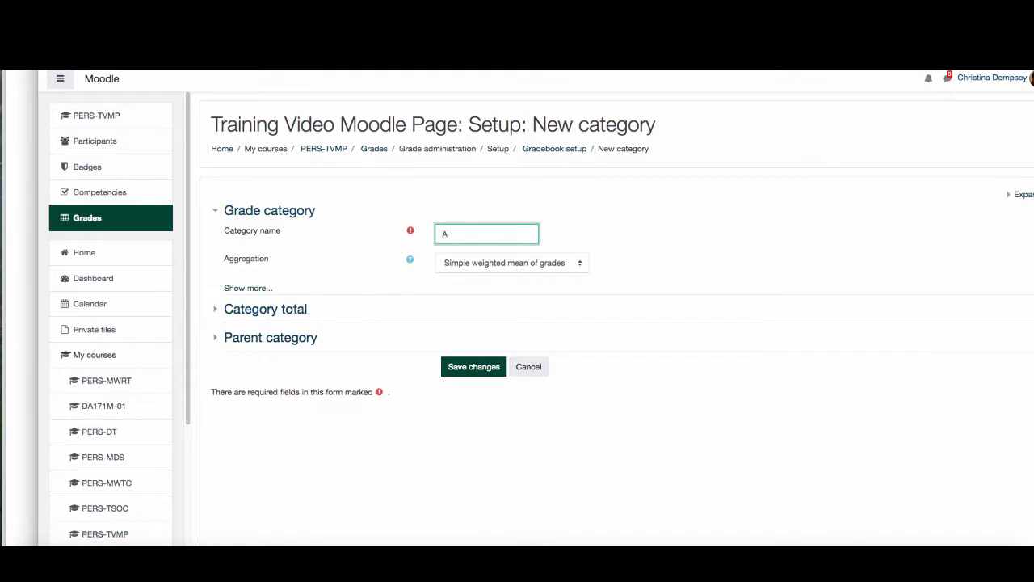
type("ssignments")
left_click(507, 367)
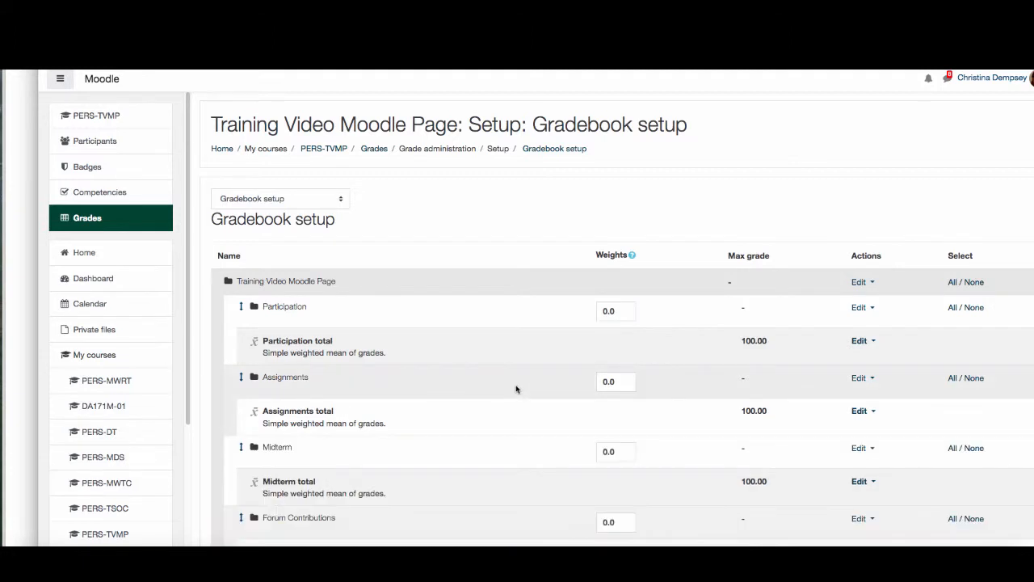
Step: Set the weights to 10% for Participation, 25% for Assignments, 20% for Midterm, 15% for Forum Contributions and 30% for Final, and save
scroll(517, 389, "down", 3)
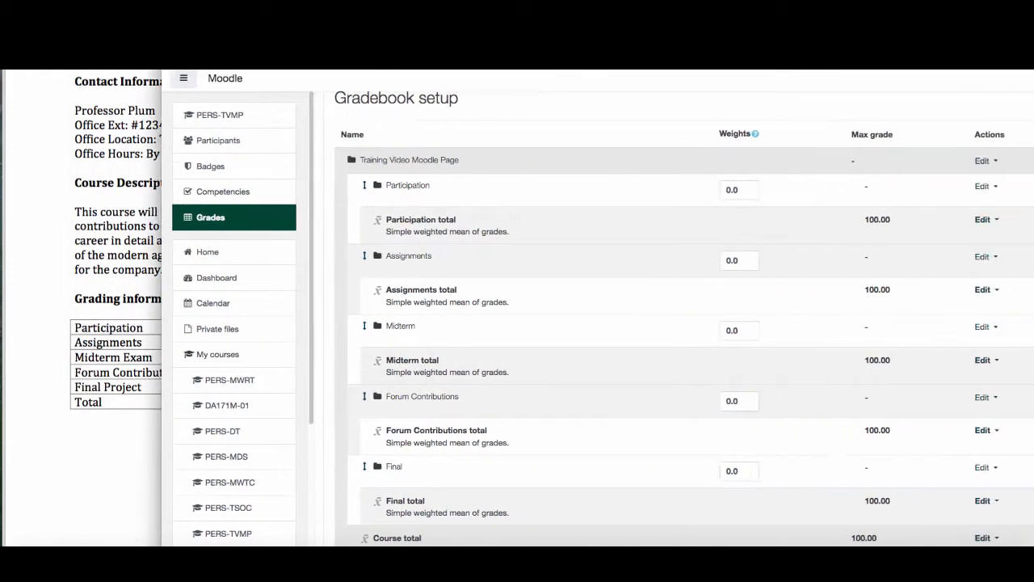
double_click(690, 182)
key("BackSpace")
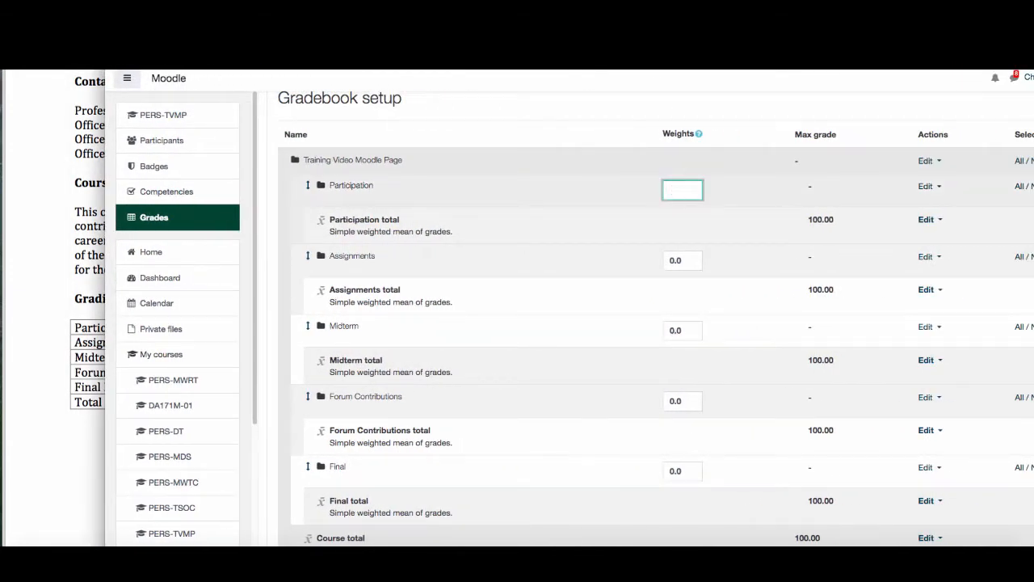
type("10%")
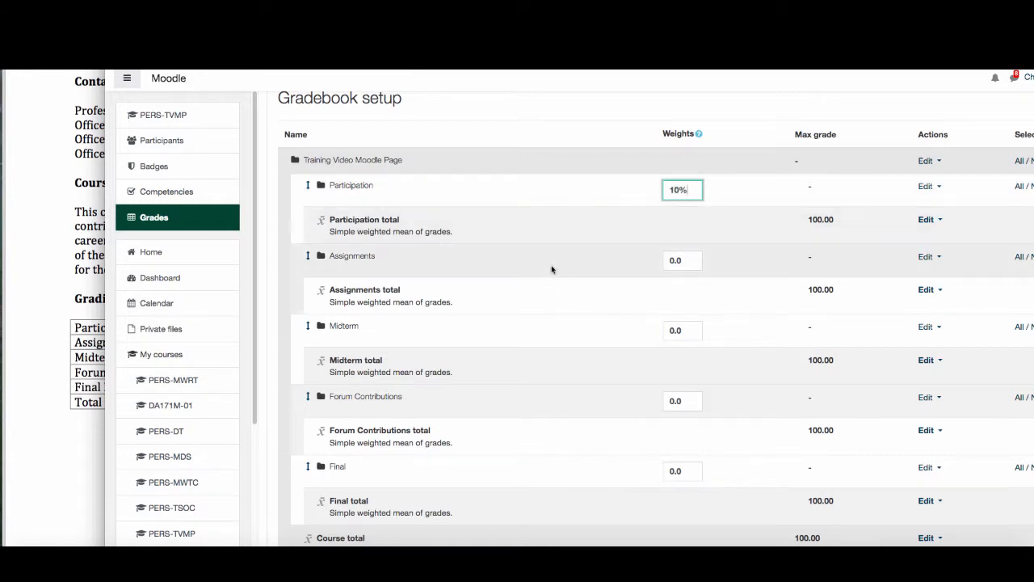
left_click(693, 257)
key("BackSpace")
key("BackSpace")
key("BackSpace")
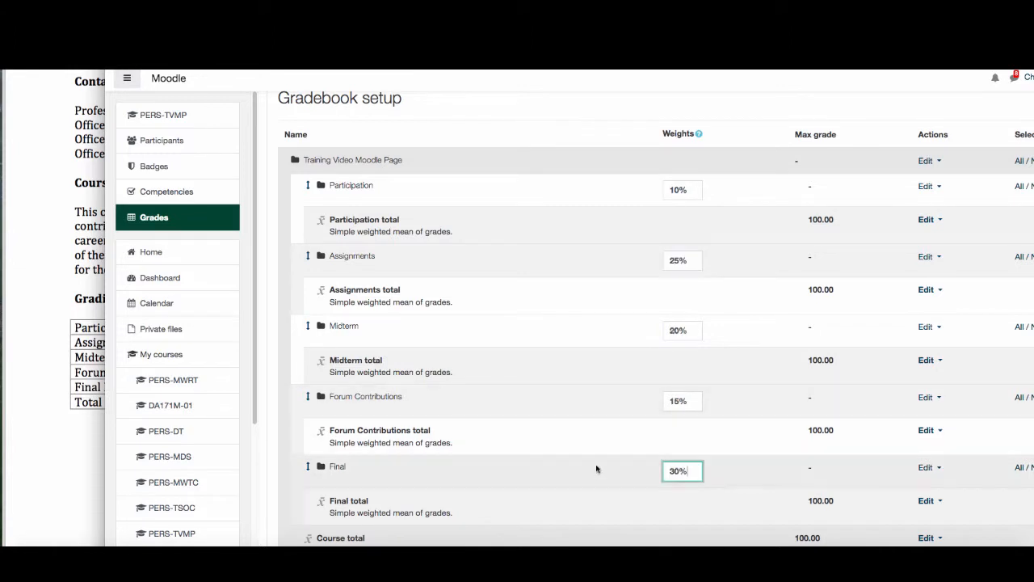
left_click(595, 453)
scroll(594, 452, "down", 3)
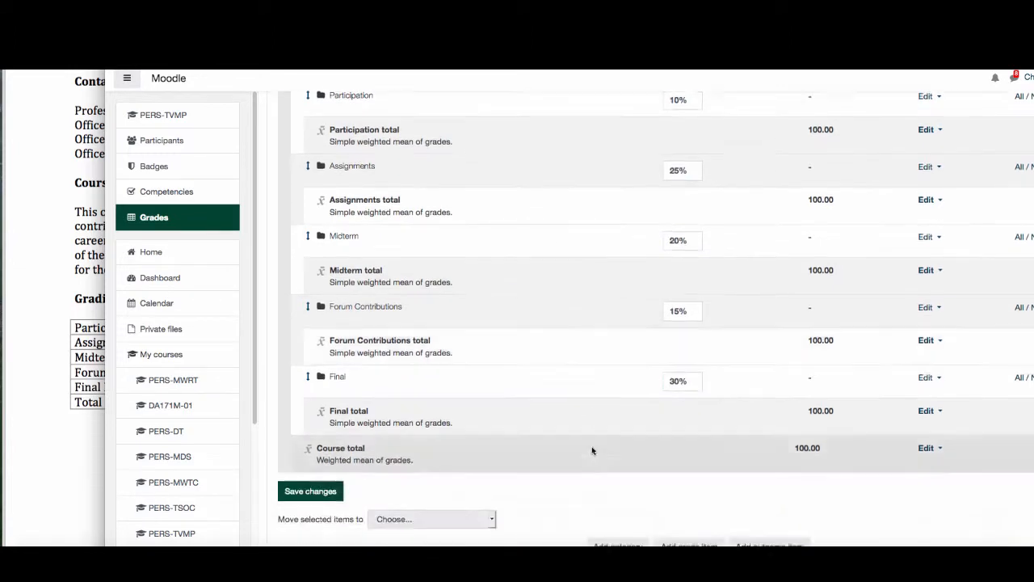
left_click(313, 444)
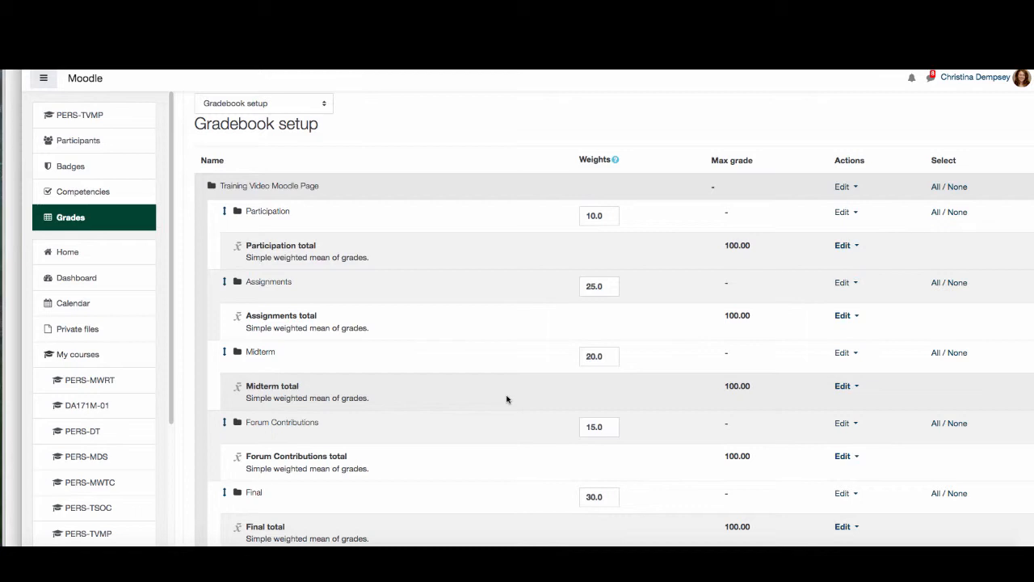
Step: Add a grade item named Forum 1 with the default grade settings and save it
scroll(454, 281, "down", 2)
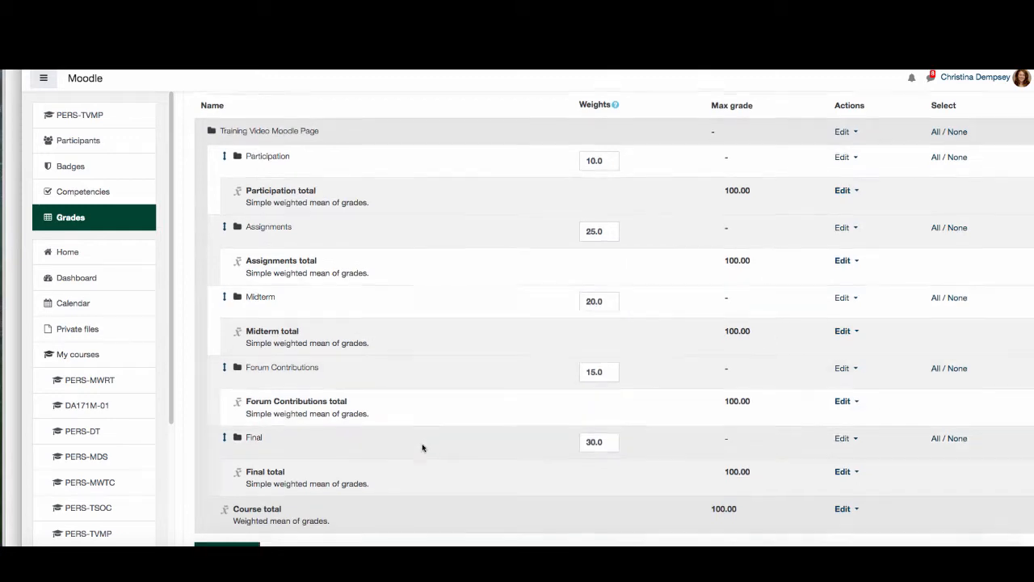
scroll(423, 447, "down", 2)
scroll(424, 450, "down", 2)
left_click(602, 446)
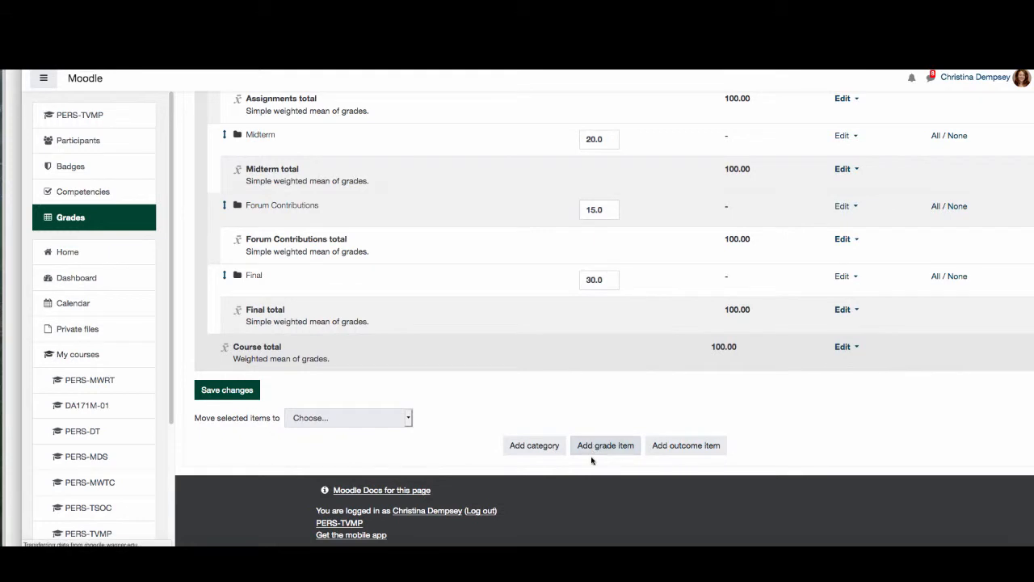
left_click(491, 232)
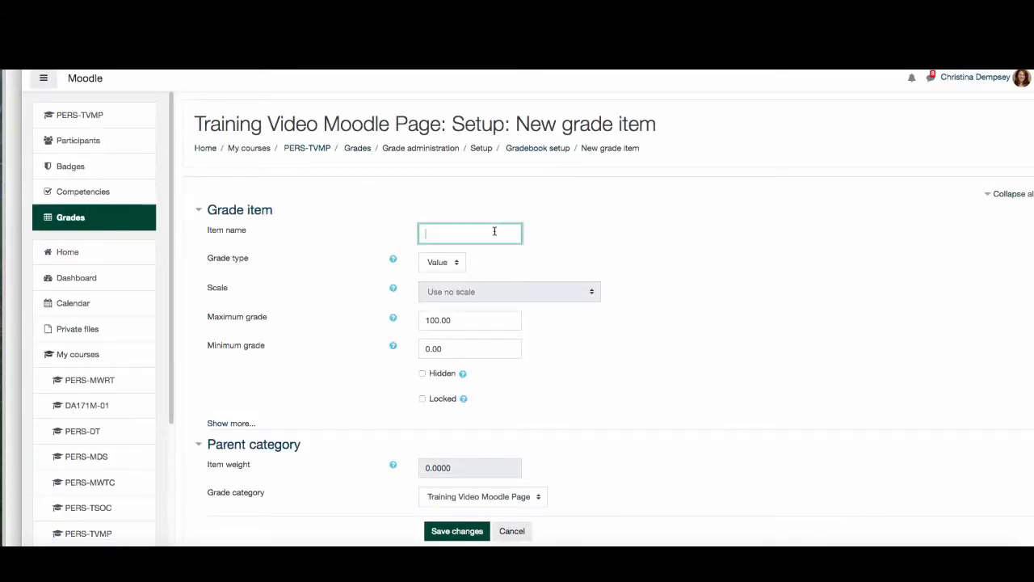
type("Forum 1")
scroll(515, 469, "down", 1)
scroll(515, 469, "down", 2)
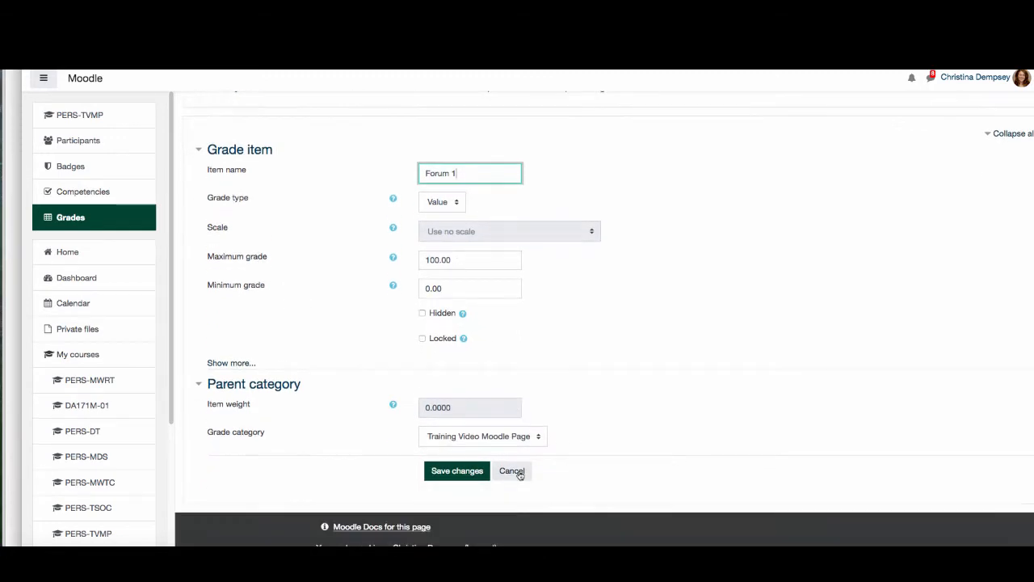
left_click(462, 475)
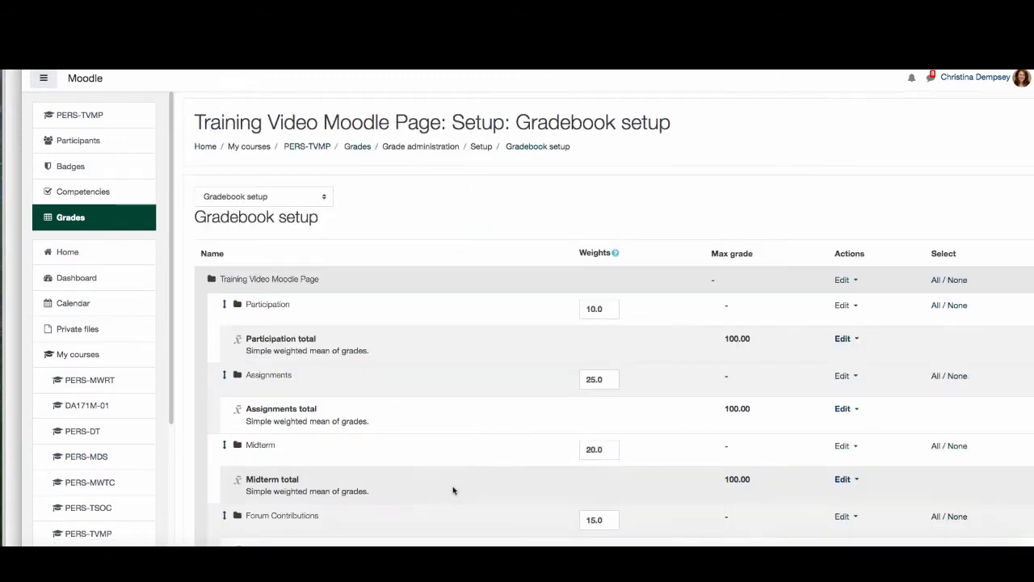
Step: Move the Forum 1 grade item into the Forum Contributions category
scroll(453, 488, "down", 5)
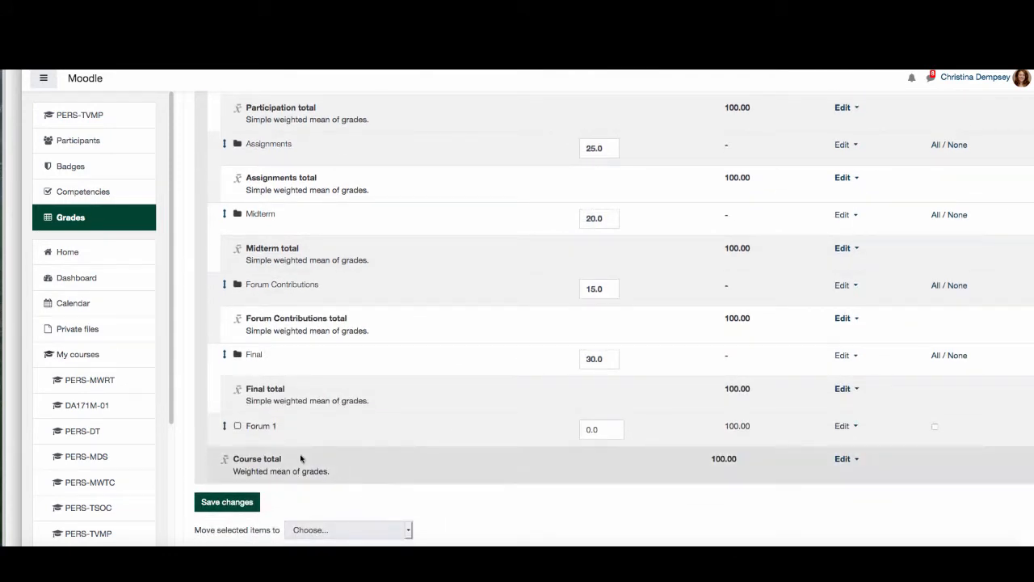
left_click(935, 428)
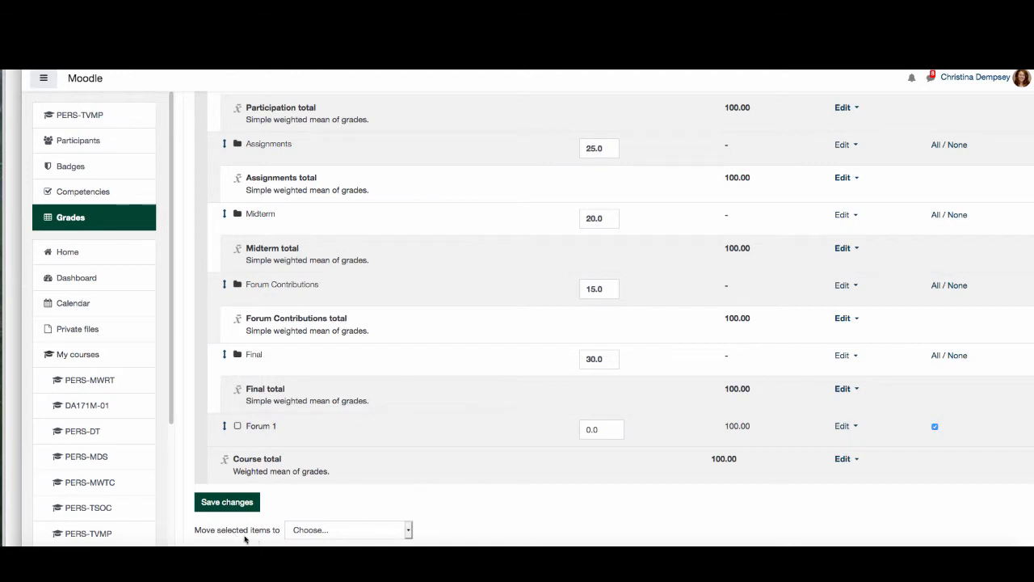
left_click(371, 531)
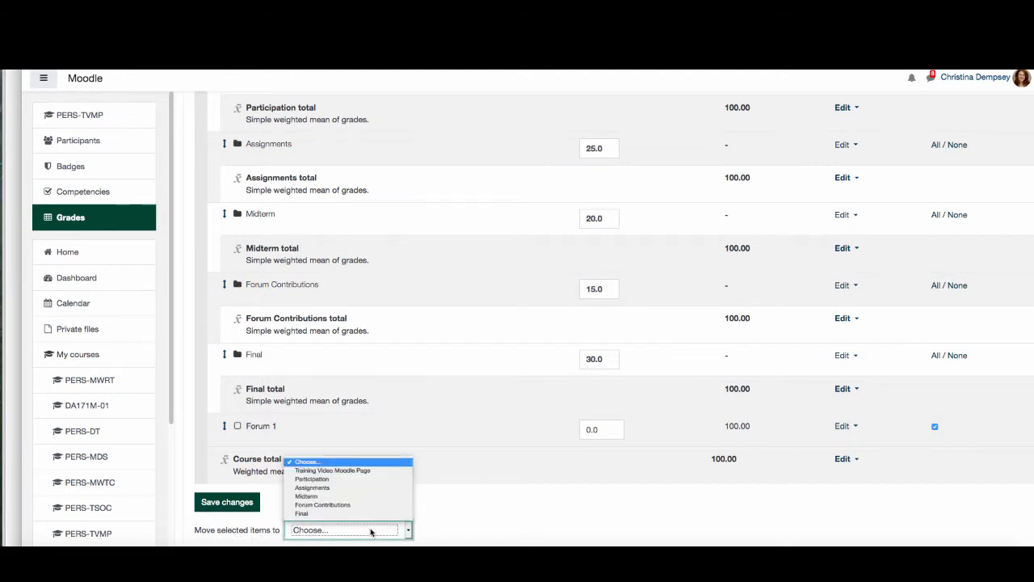
left_click(369, 507)
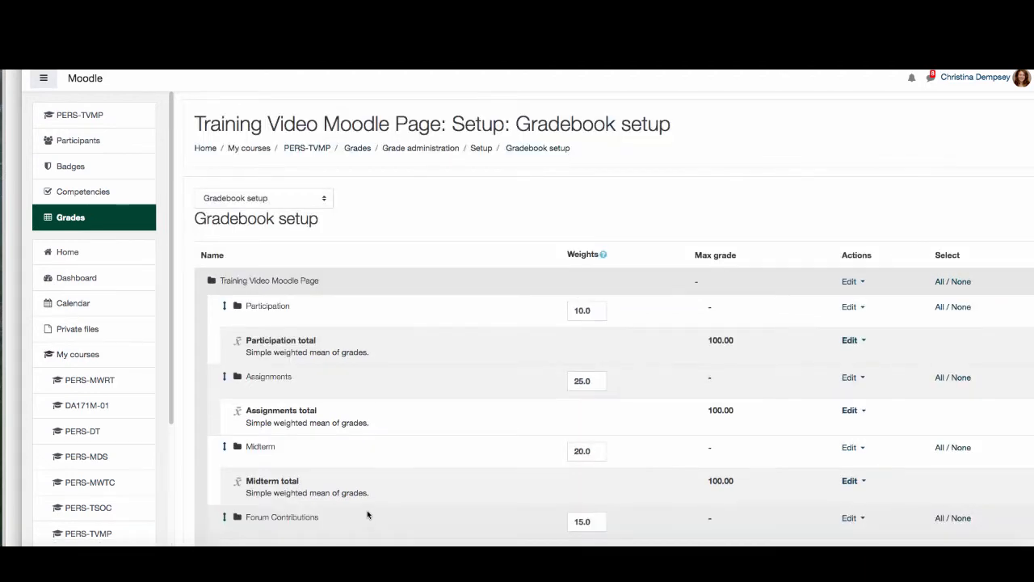
scroll(365, 510, "down", 3)
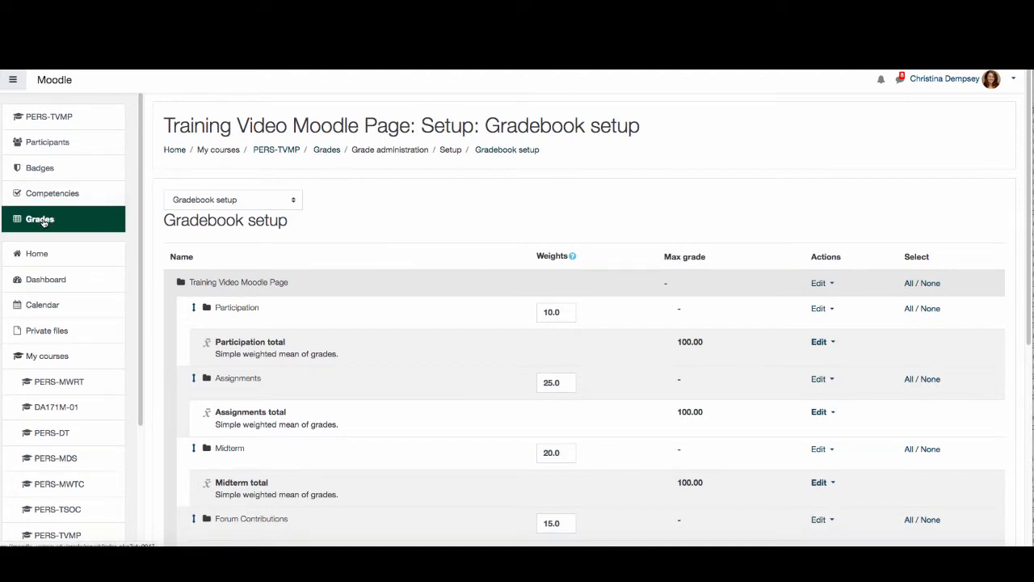
Step: Open the course's grader report and turn on editing for it
left_click(327, 150)
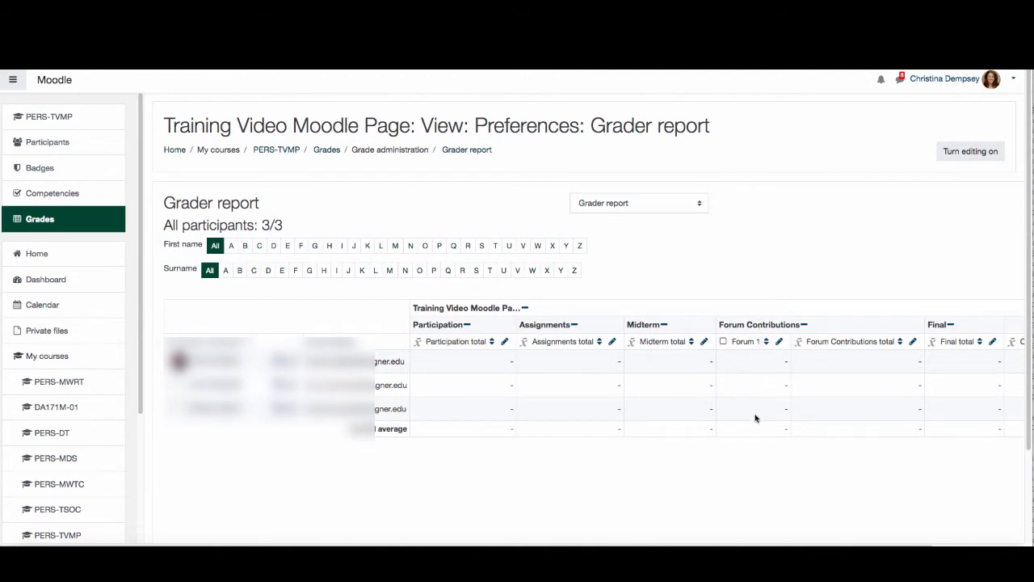
left_click(990, 153)
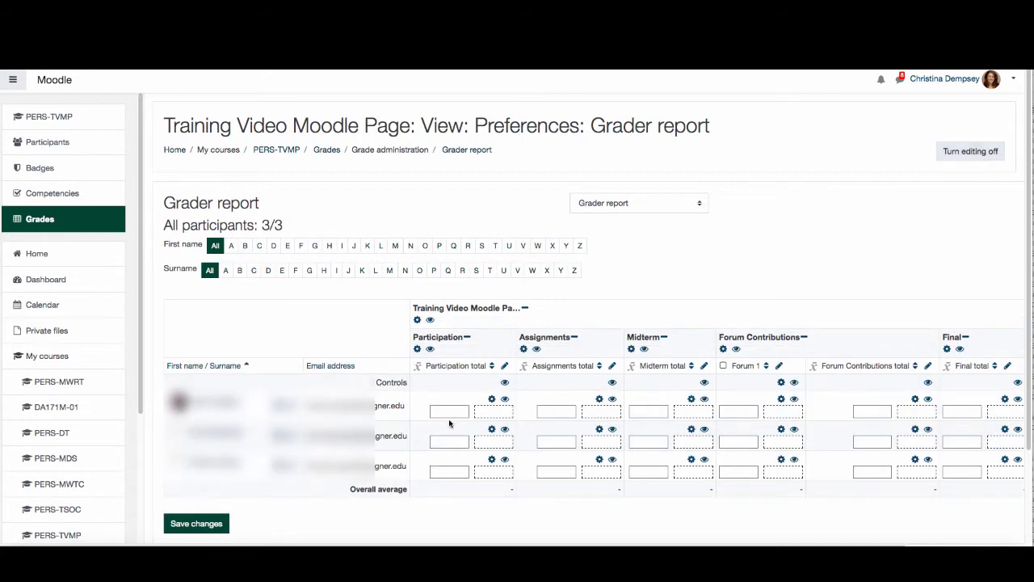